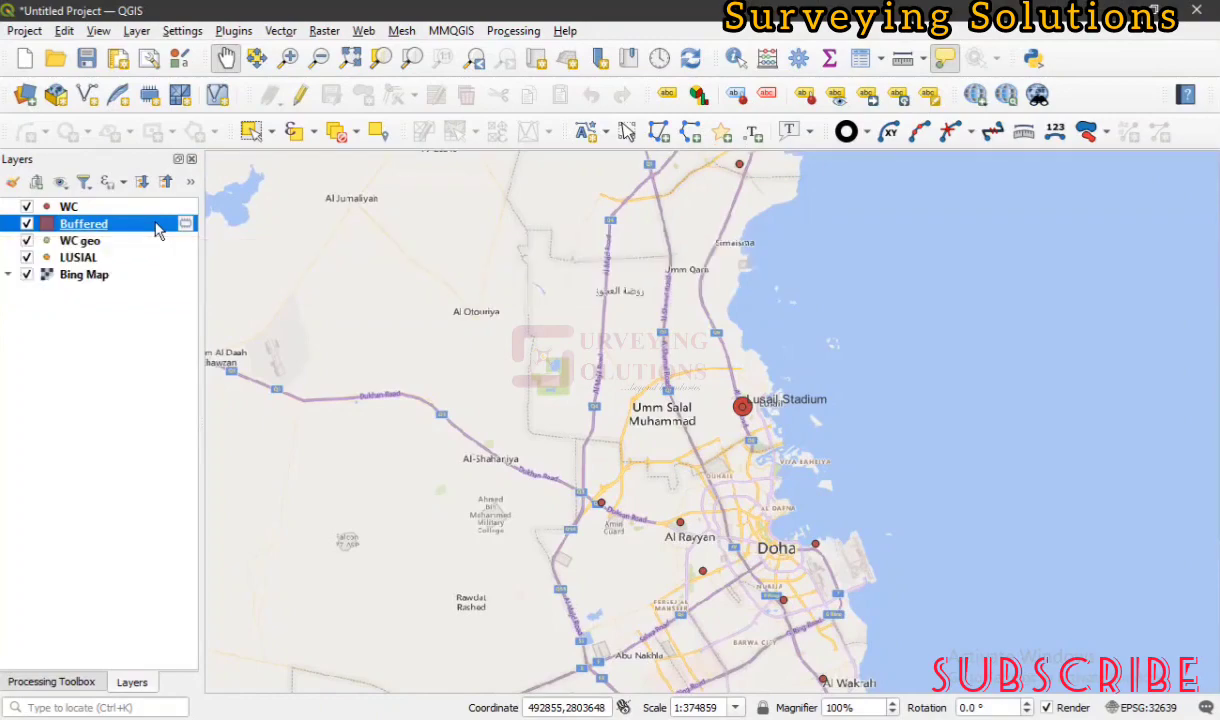
- Use Zoom to Layer(s) on Buffered to frame the circle around Lusail Stadium
right_click(156, 228)
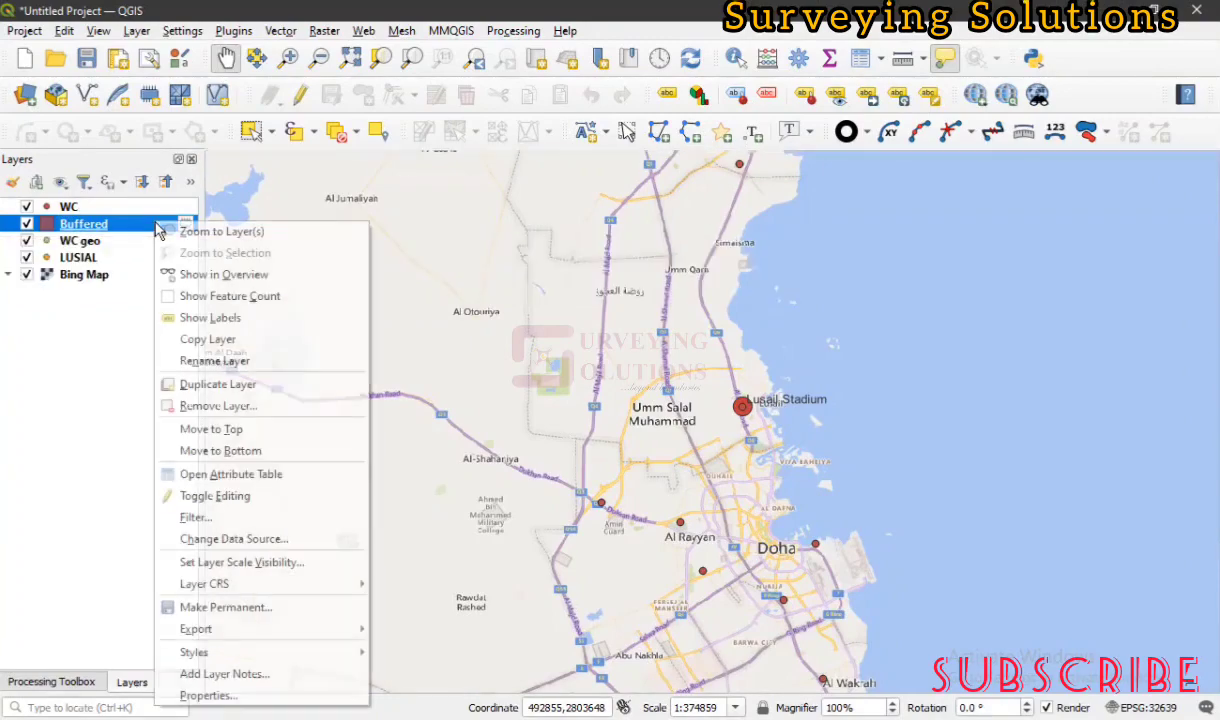
left_click(226, 238)
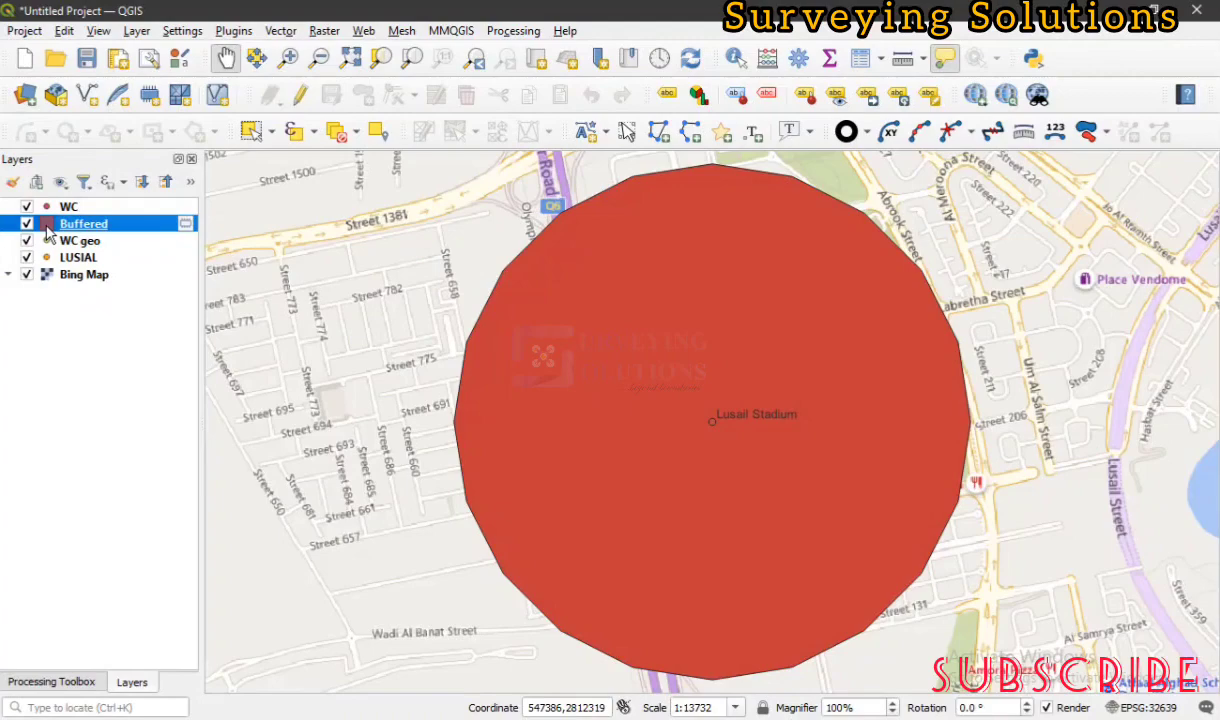
- Apply the 'outline red' preset symbol to the Buffered layer in its Symbology settings
double_click(47, 229)
left_click(248, 145)
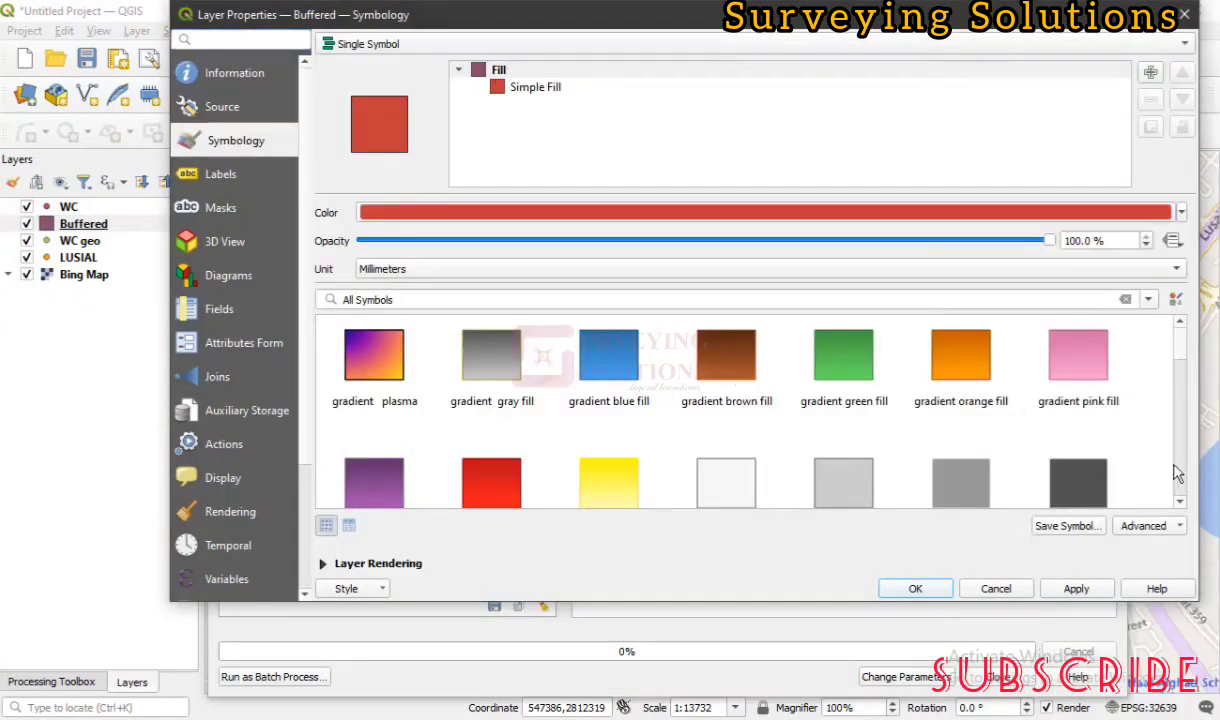
left_click(1180, 502)
scroll(1184, 508, "down", 3)
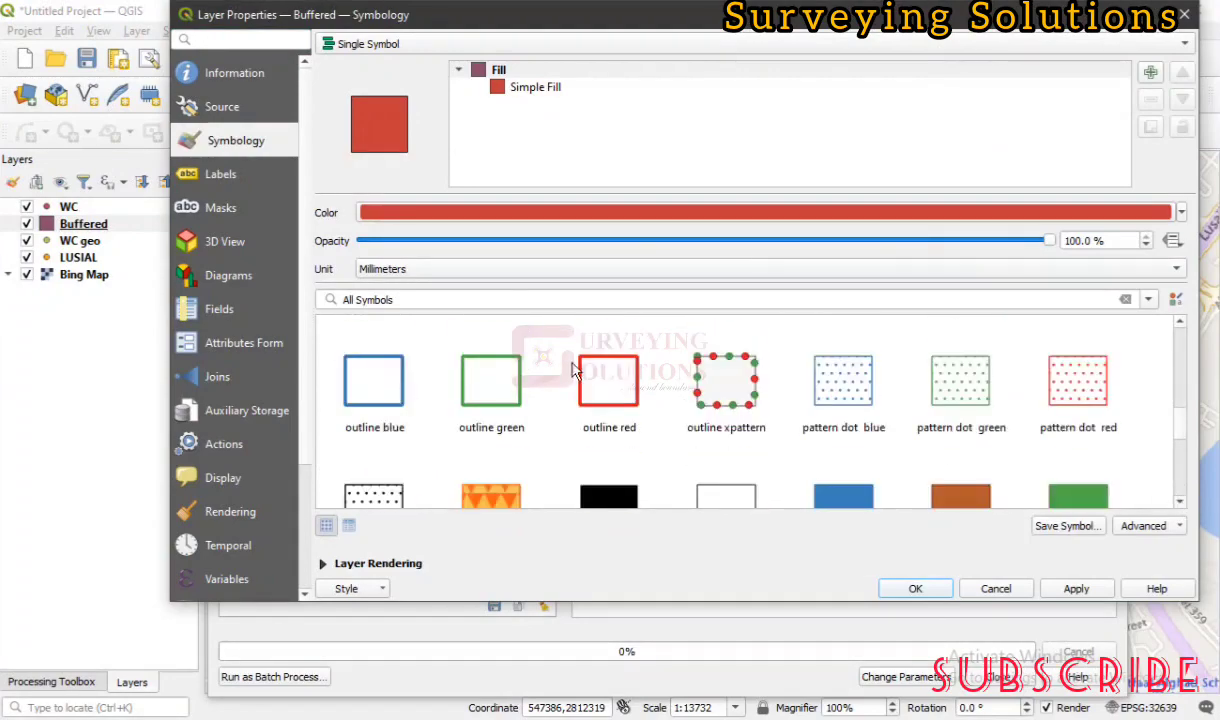
left_click(600, 382)
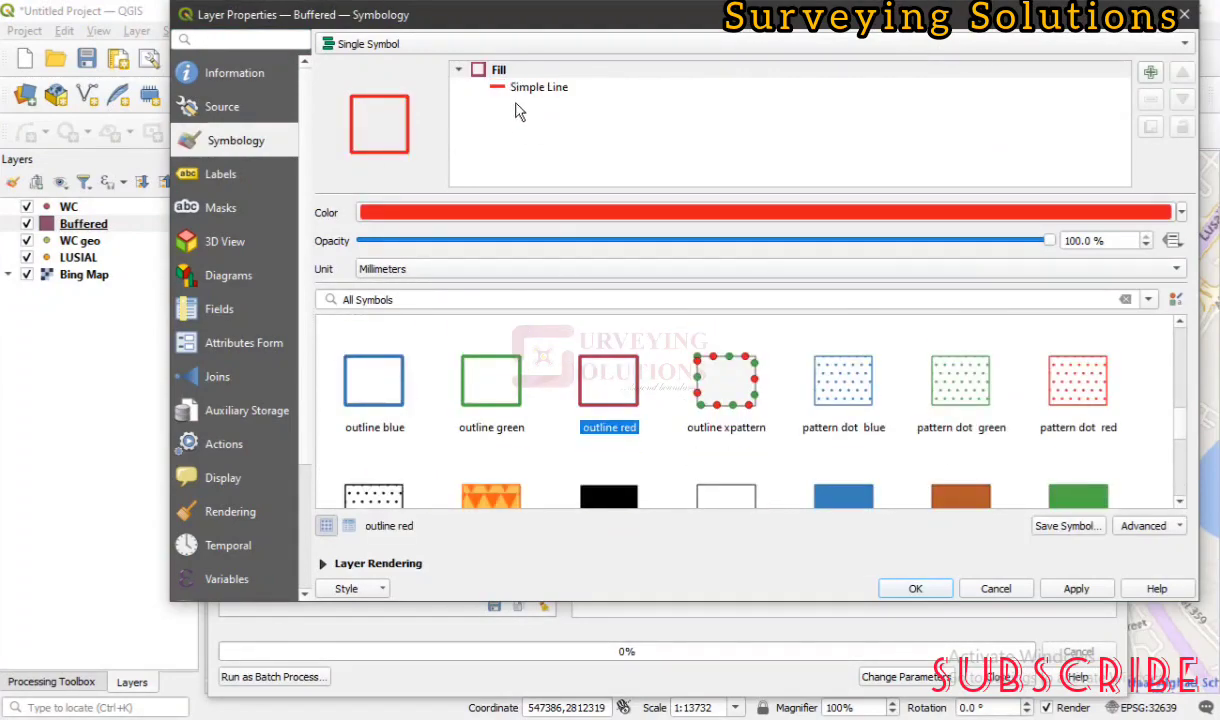
- Set the Simple Line stroke width to 0.25 mm and apply the thinner red outline
left_click(505, 90)
left_click(420, 277)
left_click_drag(408, 277, 420, 277)
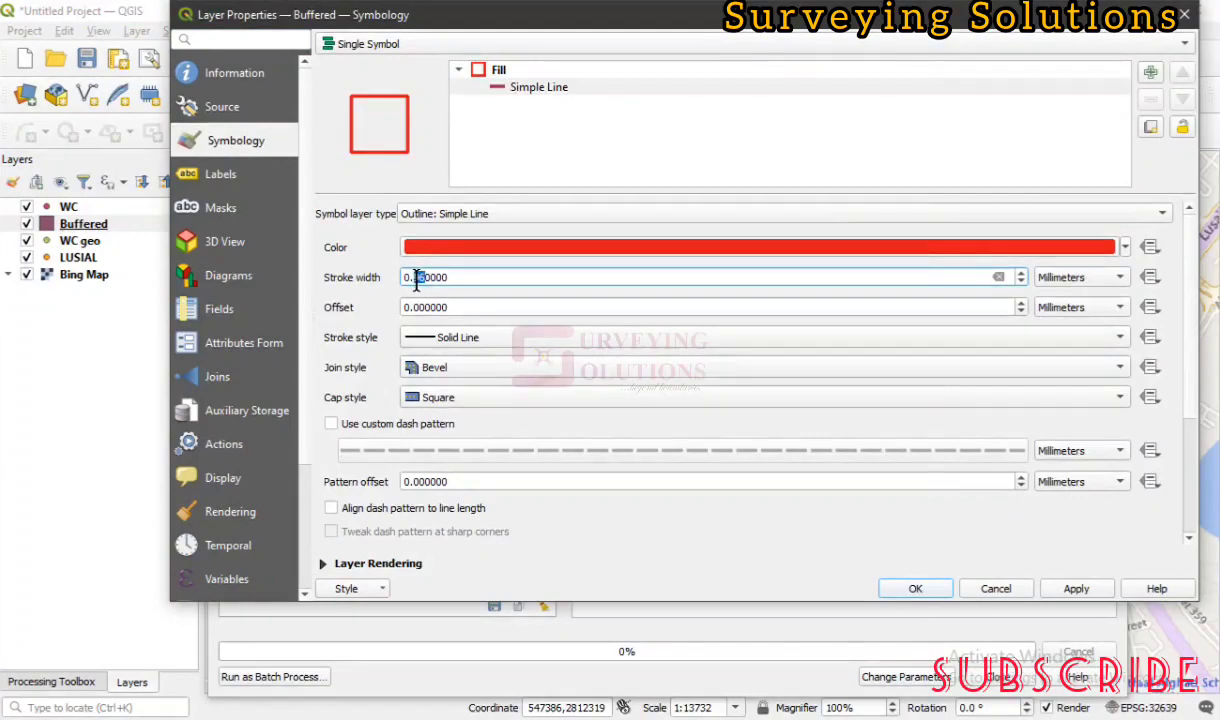
type("15")
key("BackSpace")
key("BackSpace")
type("25")
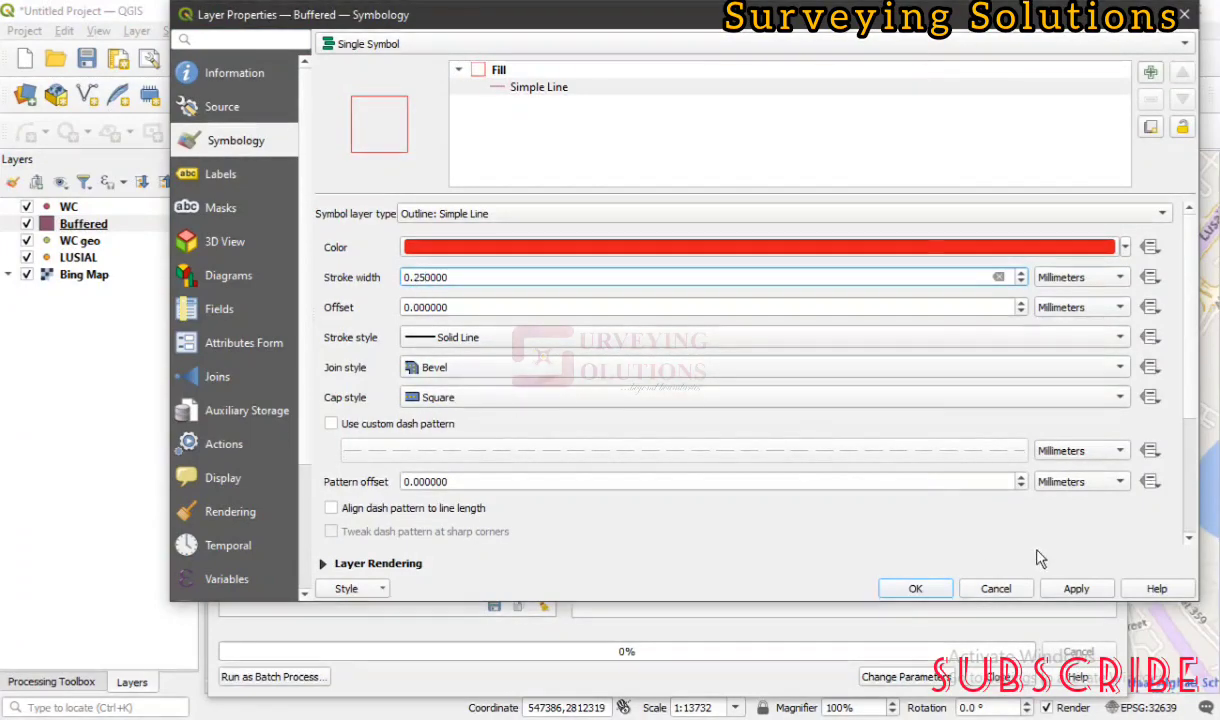
left_click(1076, 588)
left_click(914, 587)
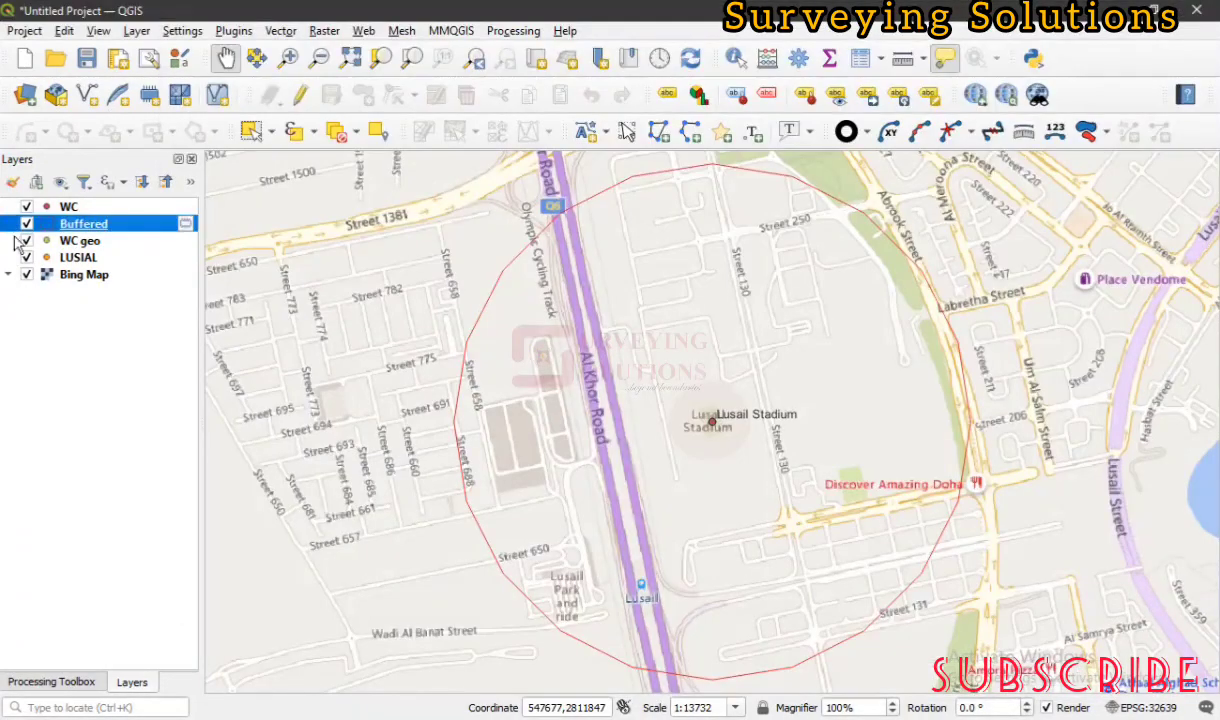
right_click(137, 231)
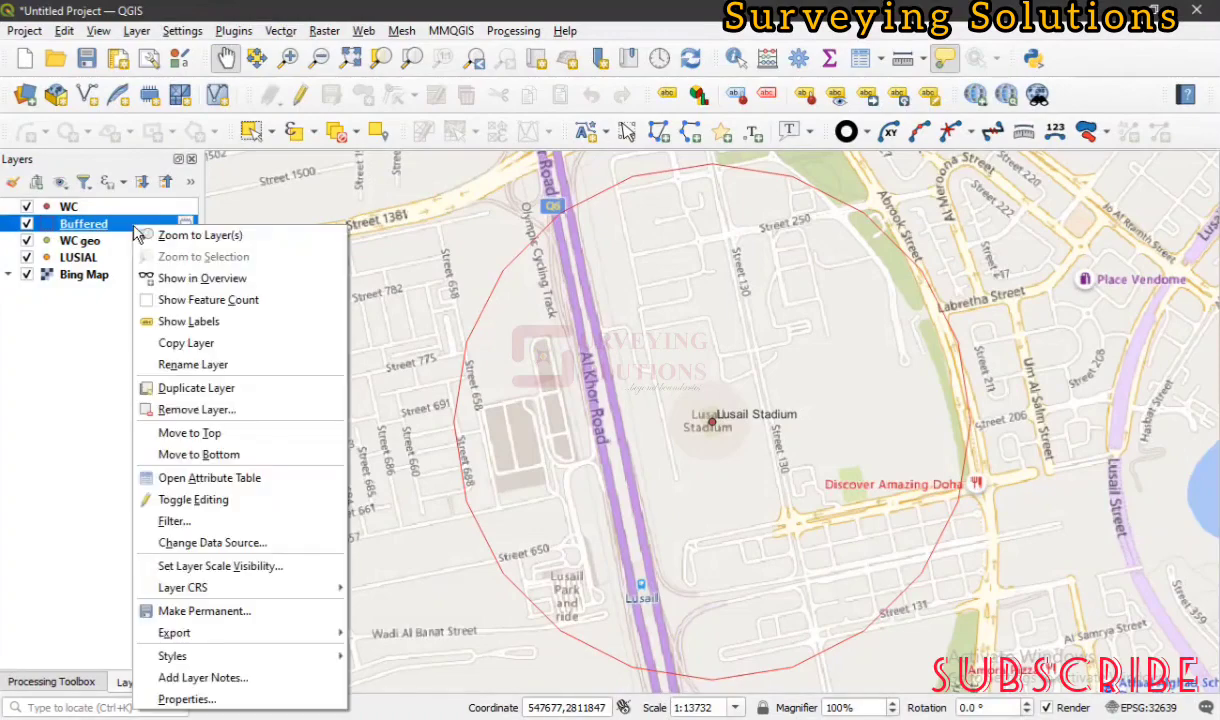
left_click(160, 235)
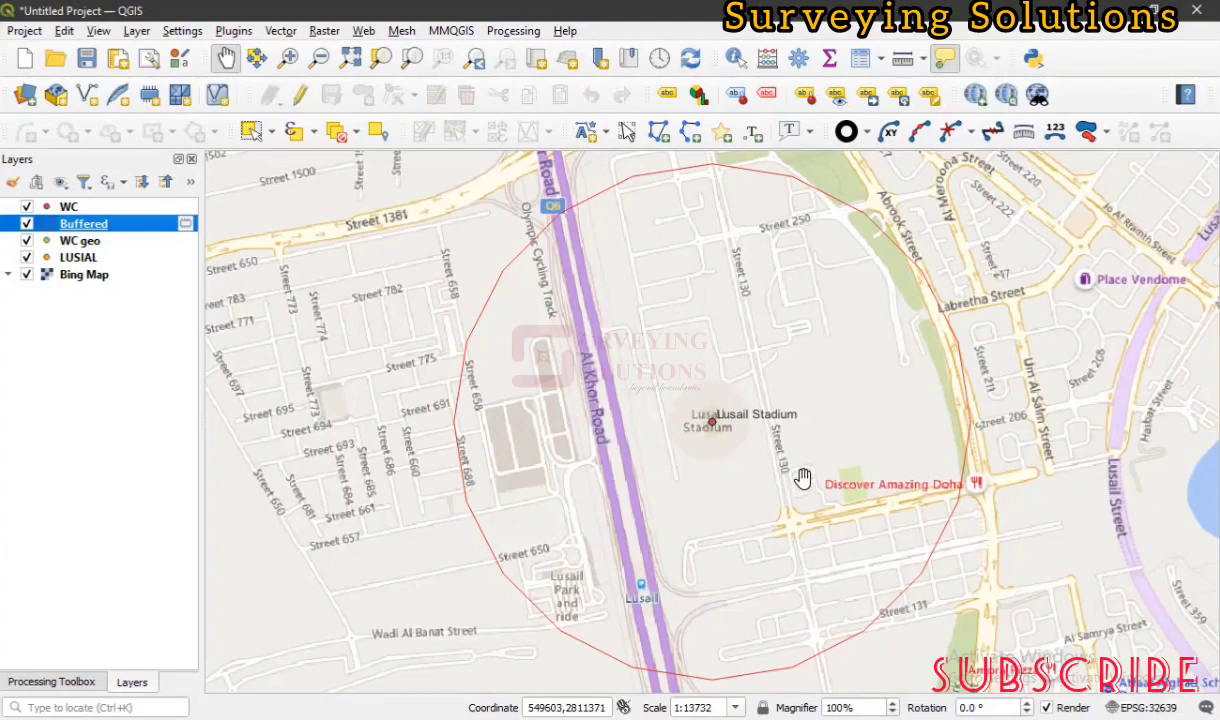
scroll(814, 600, "up", 1)
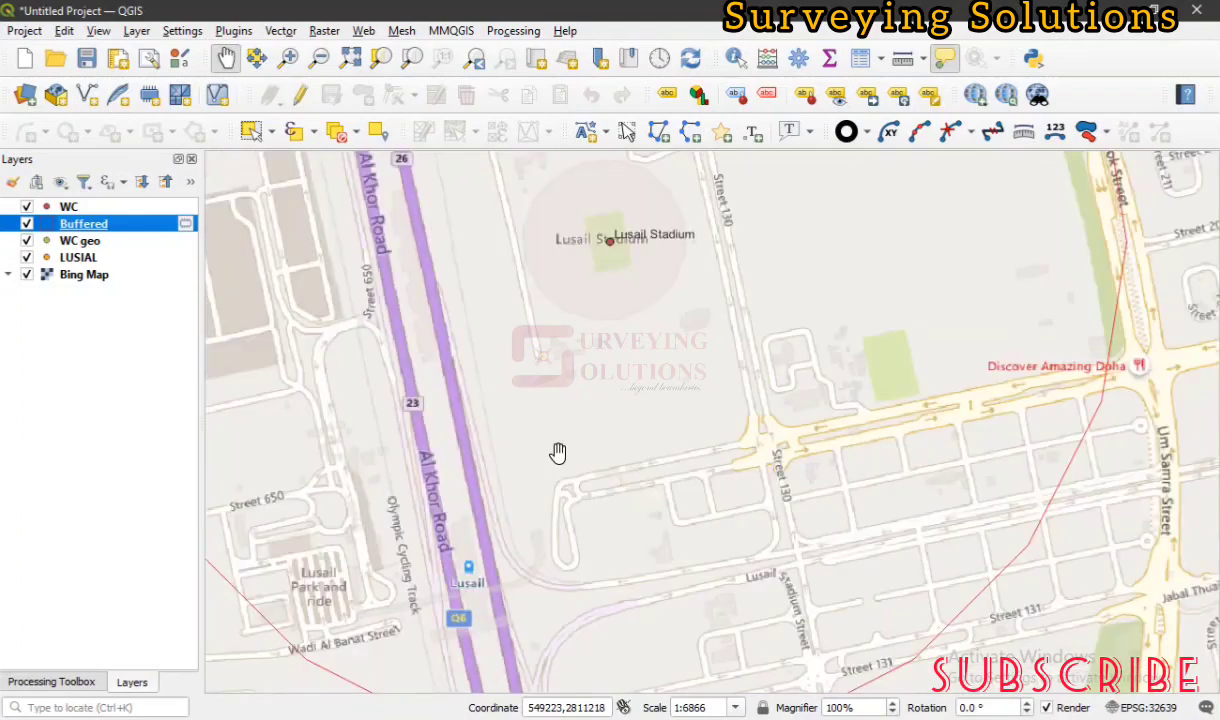
mouse_move(558, 453)
right_click(149, 226)
left_click(190, 234)
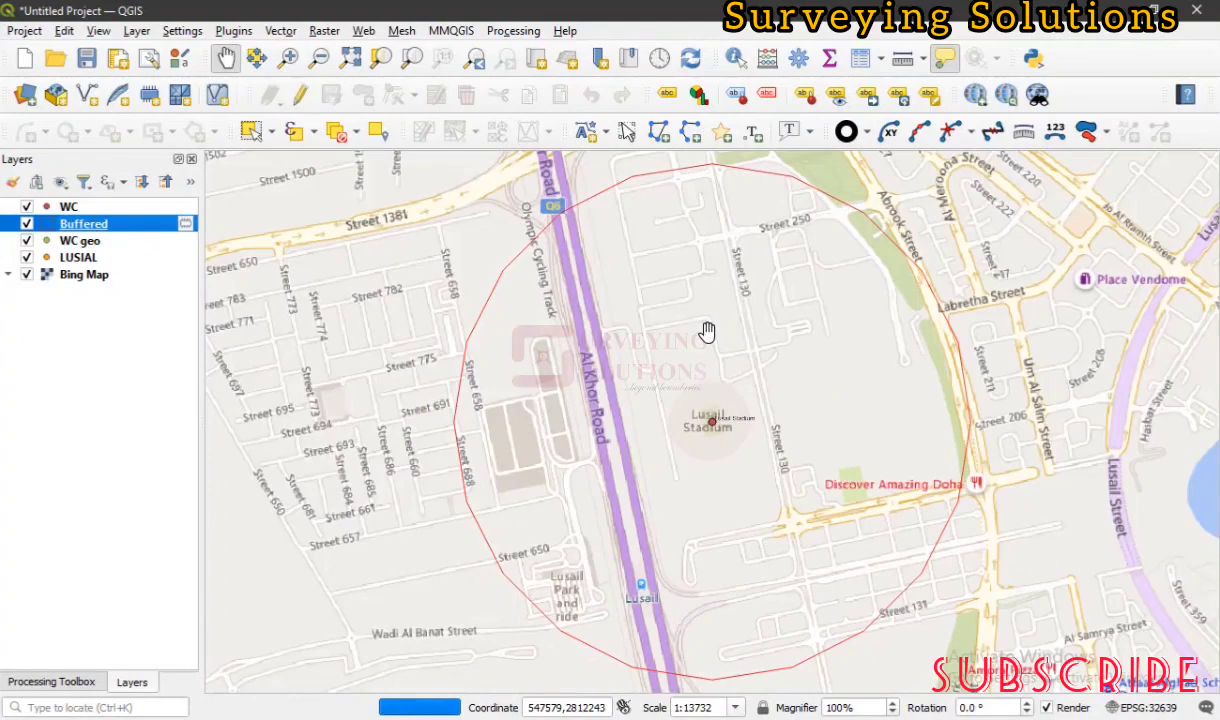
left_click_drag(873, 260, 815, 270)
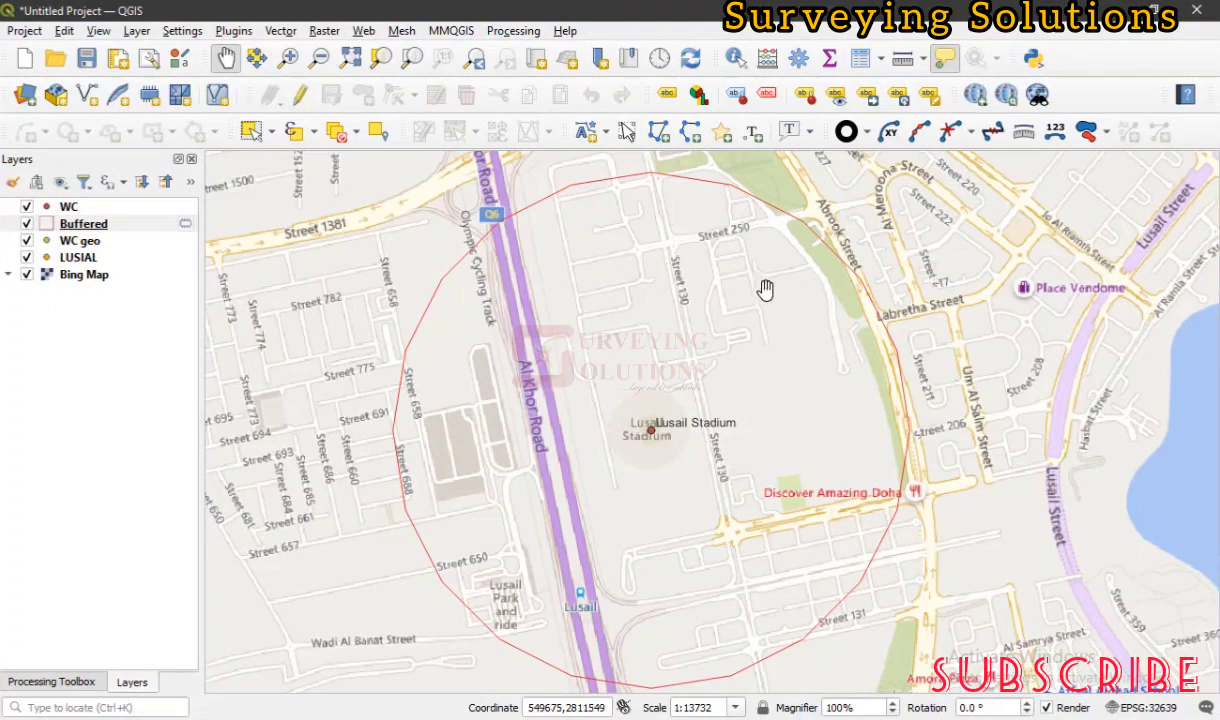
mouse_move(673, 244)
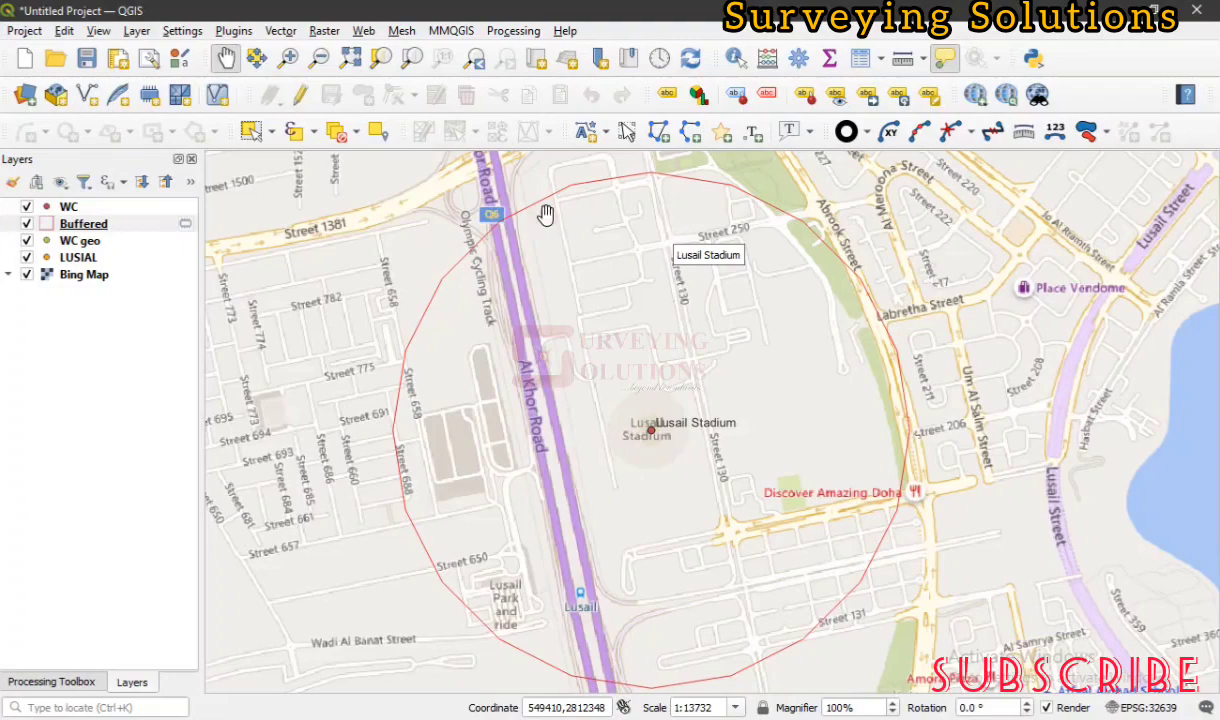
left_click(147, 230)
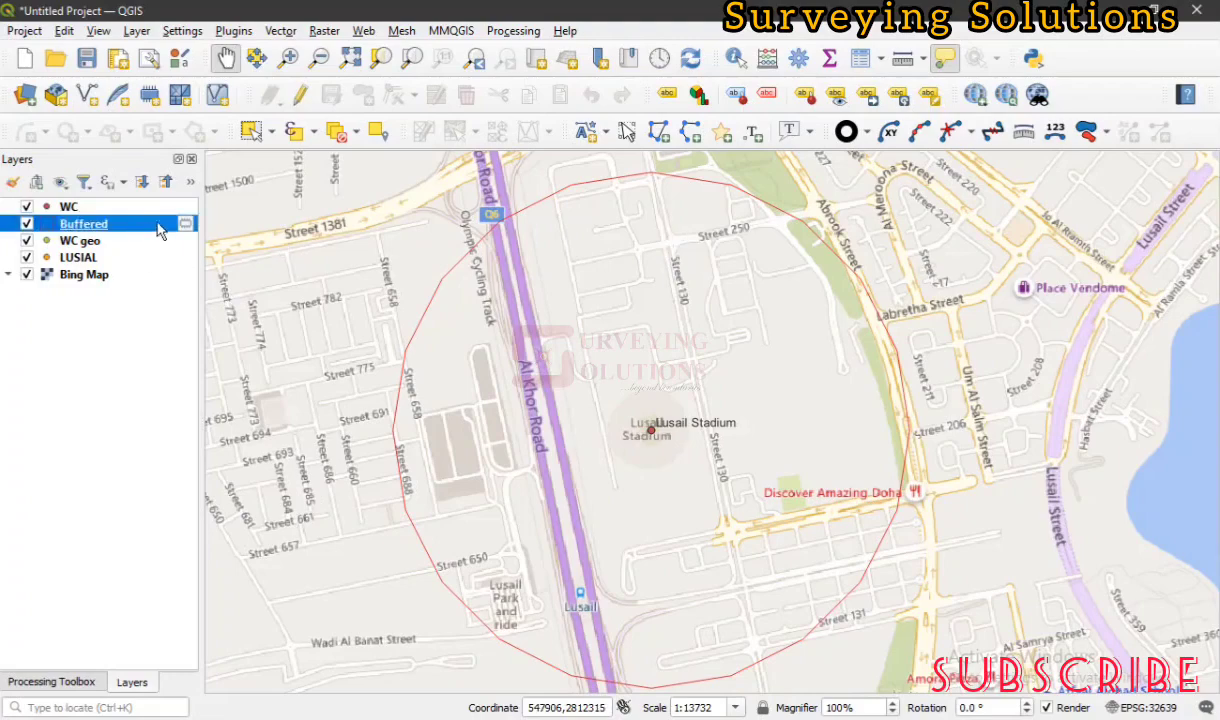
- Open Save Scratch Layer, leave the format as ESRI Shapefile, then close without saving
mouse_move(185, 228)
left_click(185, 228)
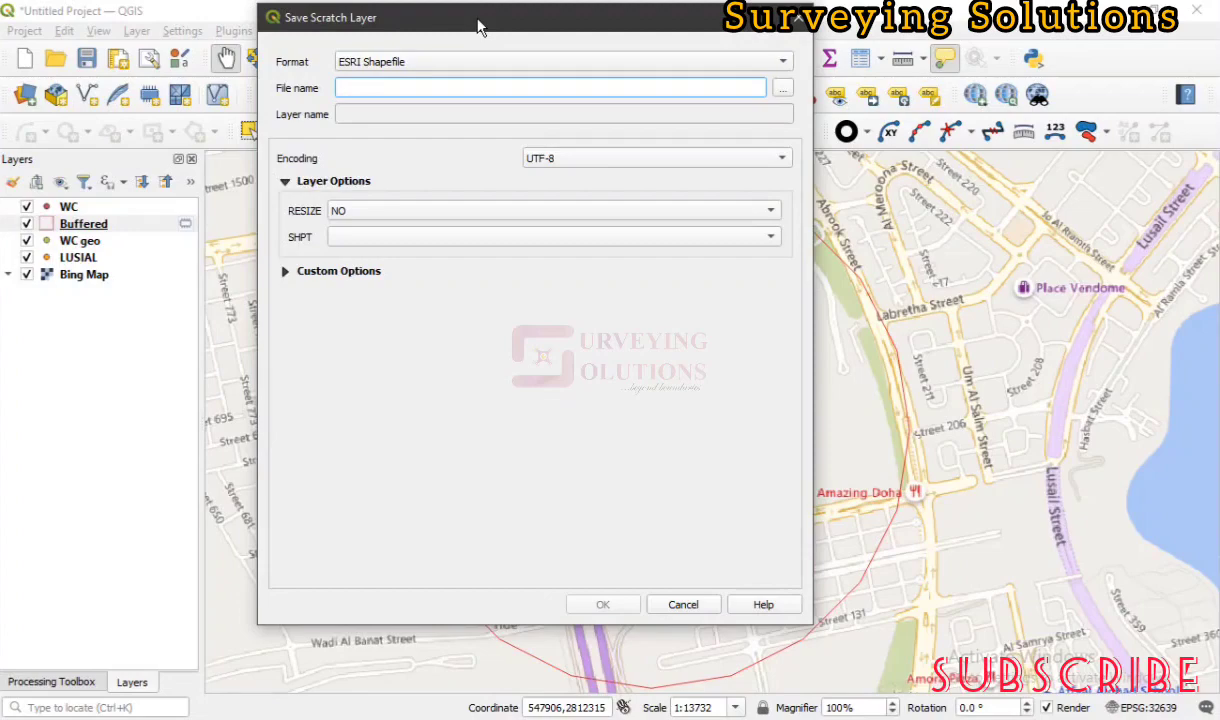
left_click_drag(478, 27, 482, 47)
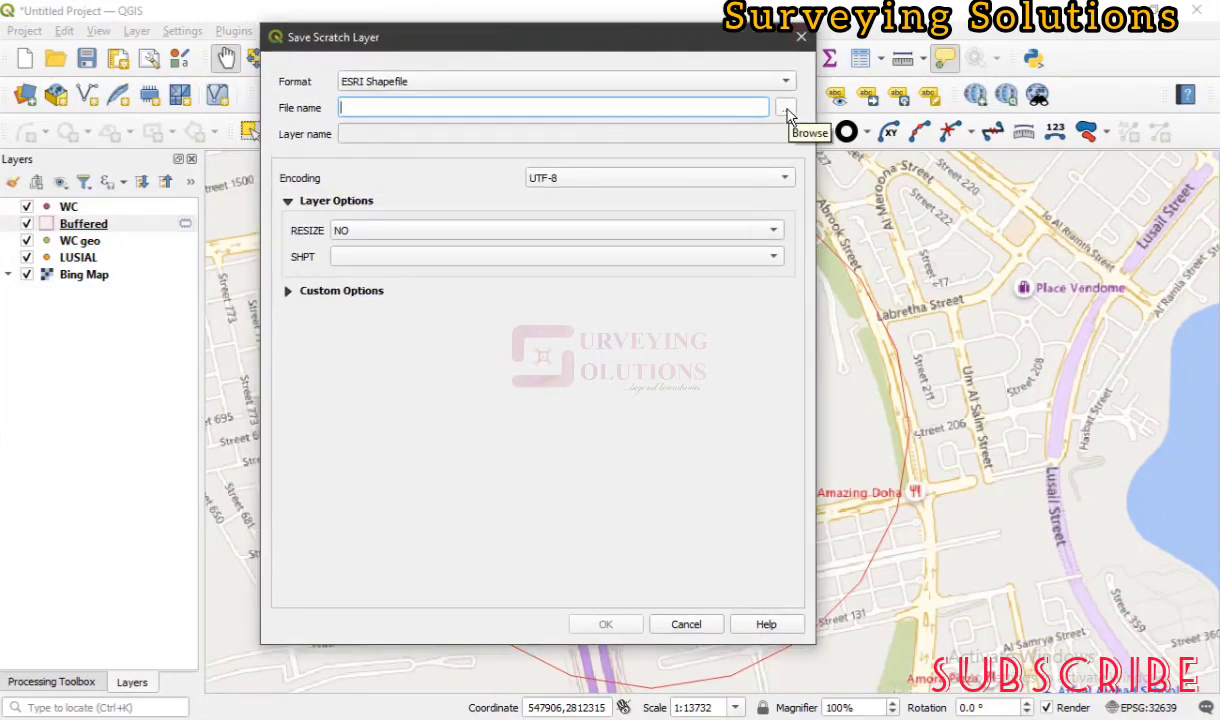
left_click(707, 84)
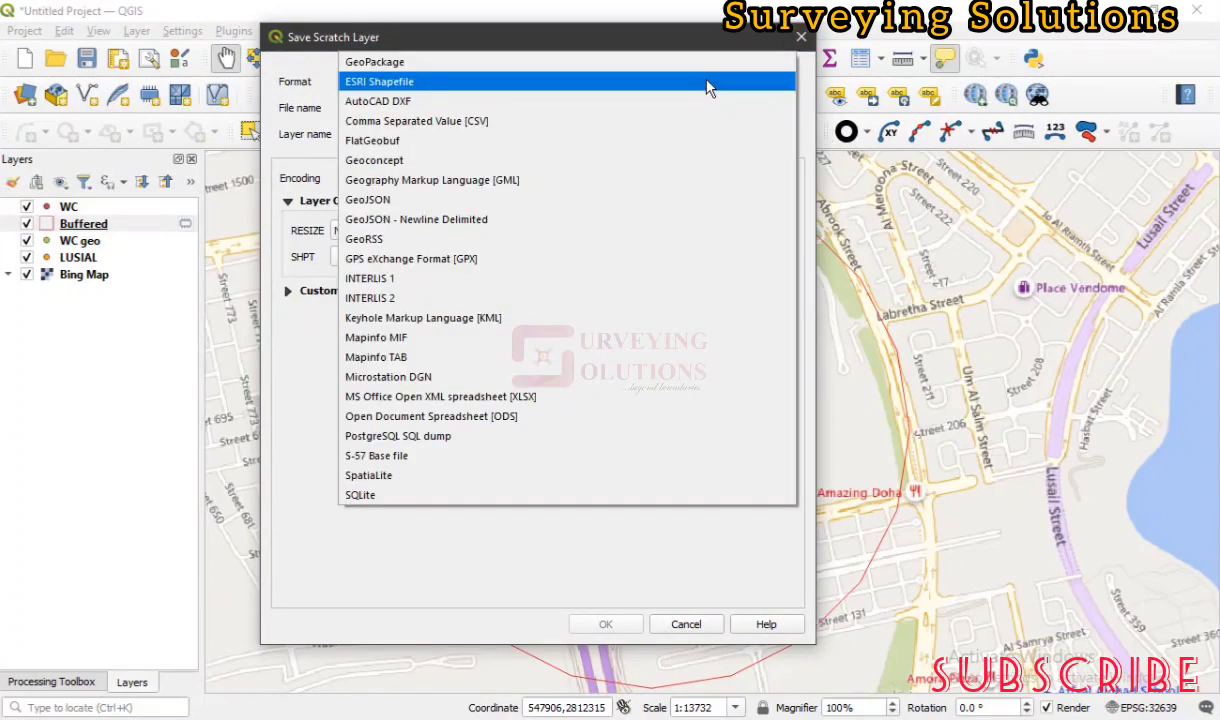
left_click(707, 84)
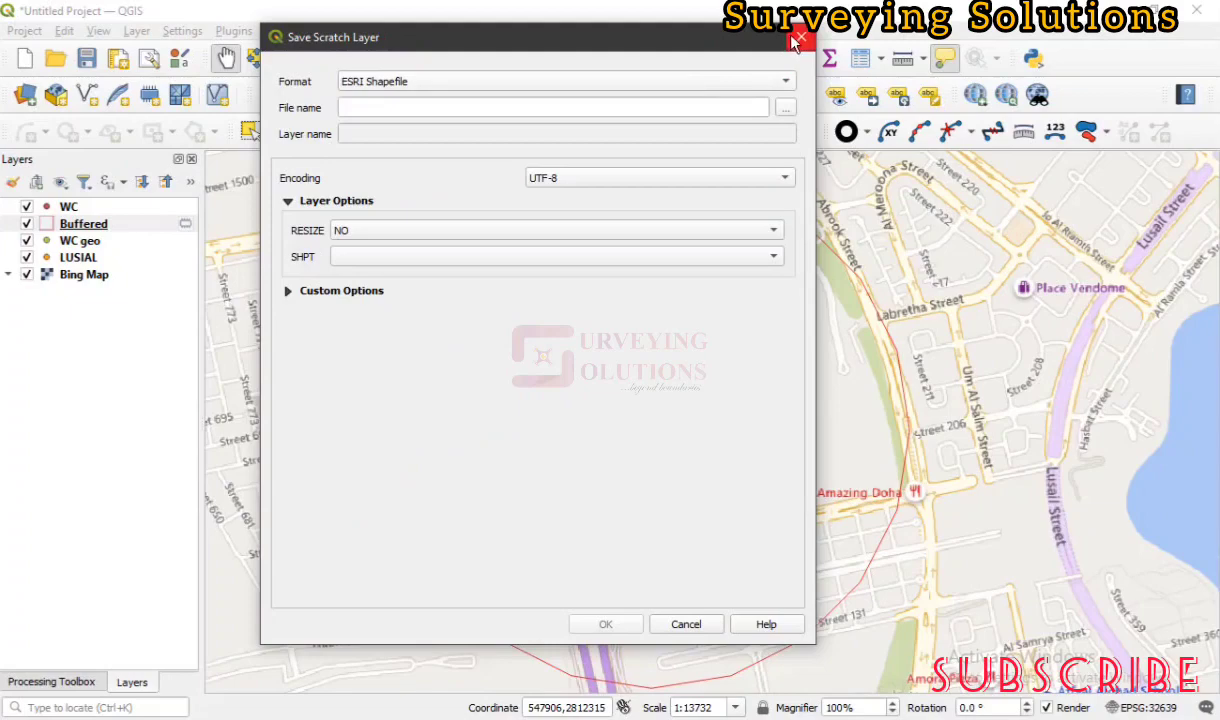
left_click(799, 39)
left_click(150, 220)
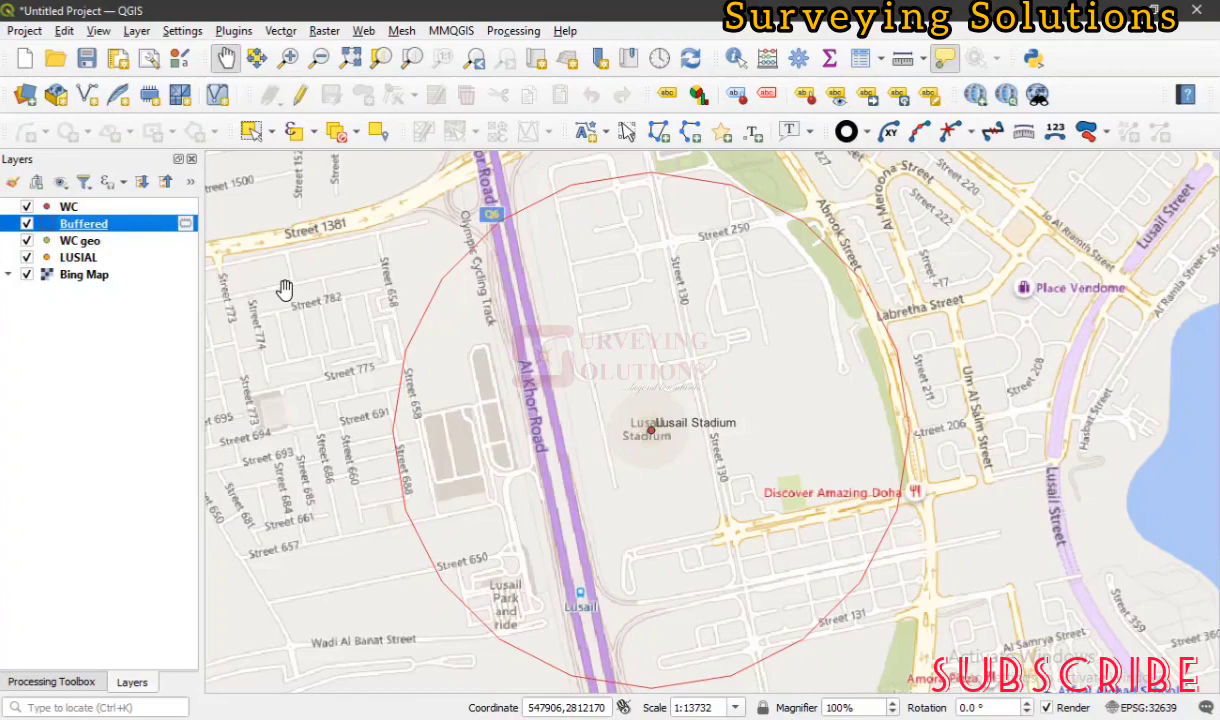
key("alt+Tab")
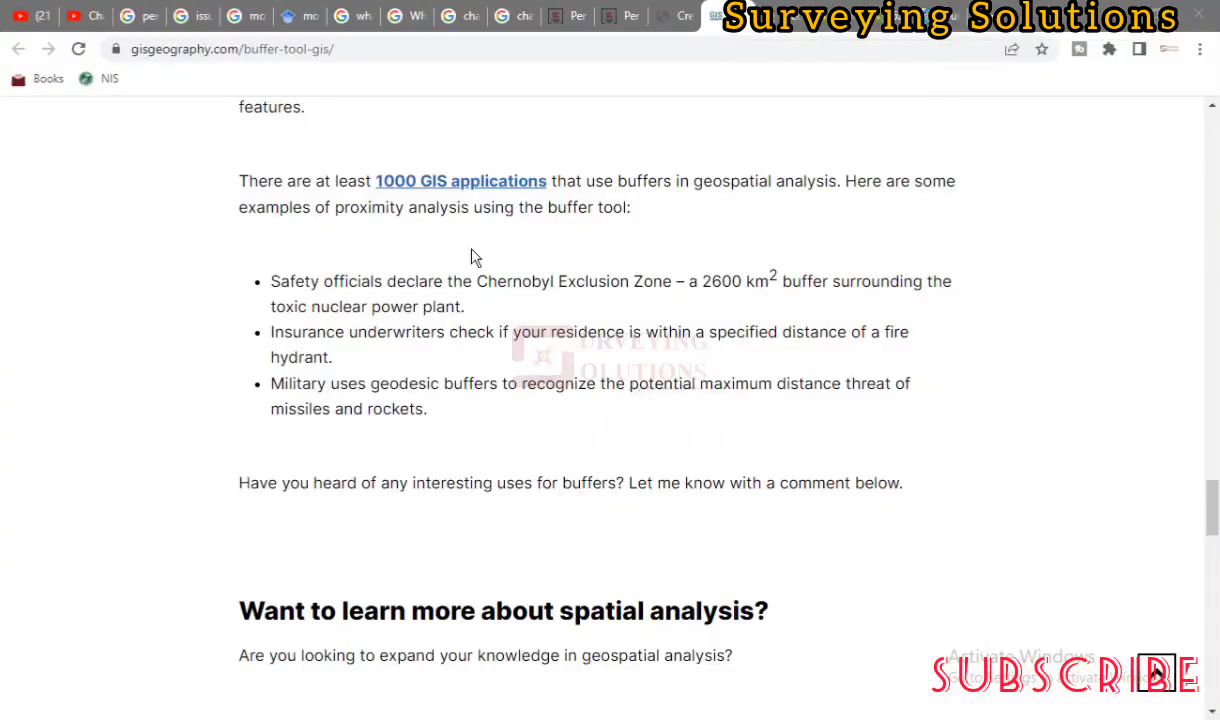
key("alt+Left")
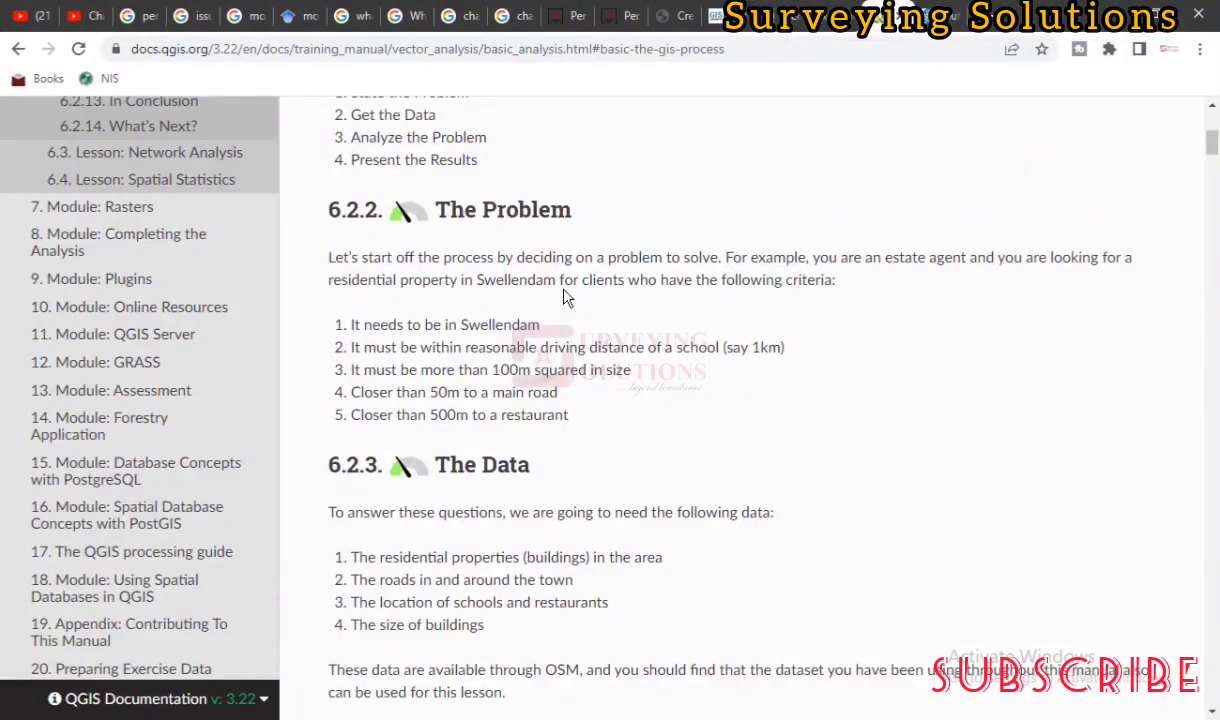
scroll(565, 296, "up", 5)
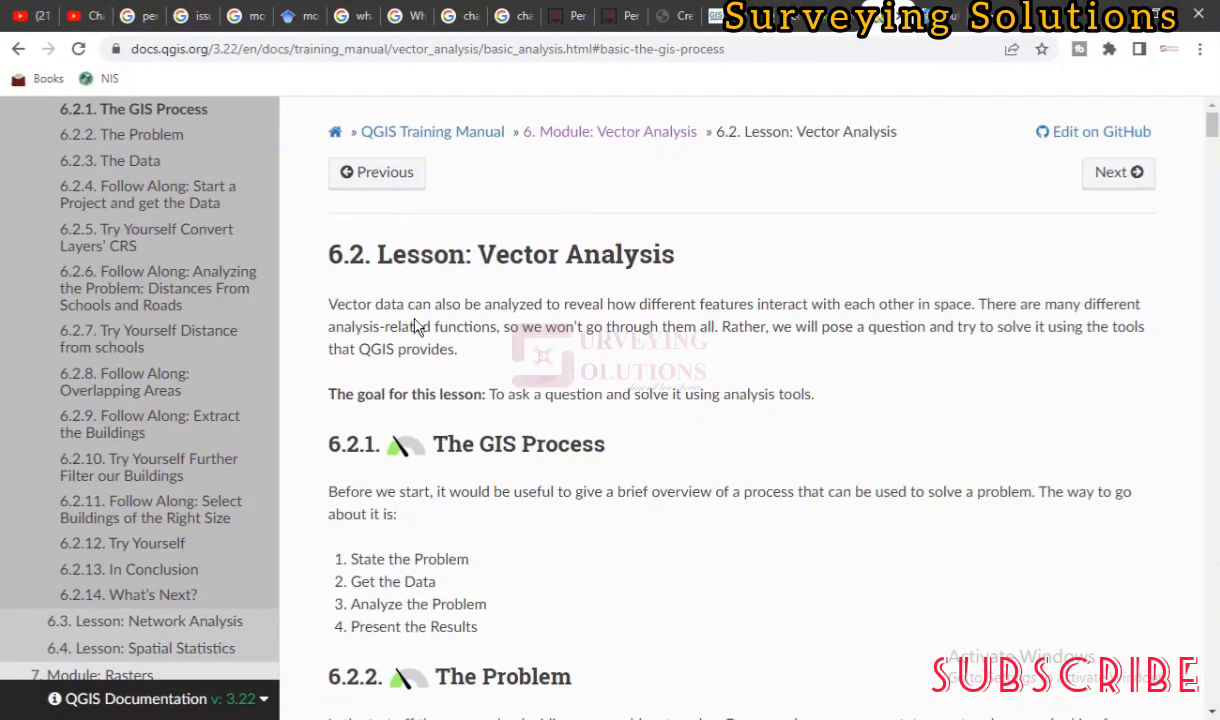
scroll(405, 337, "down", 3)
scroll(449, 414, "down", 2)
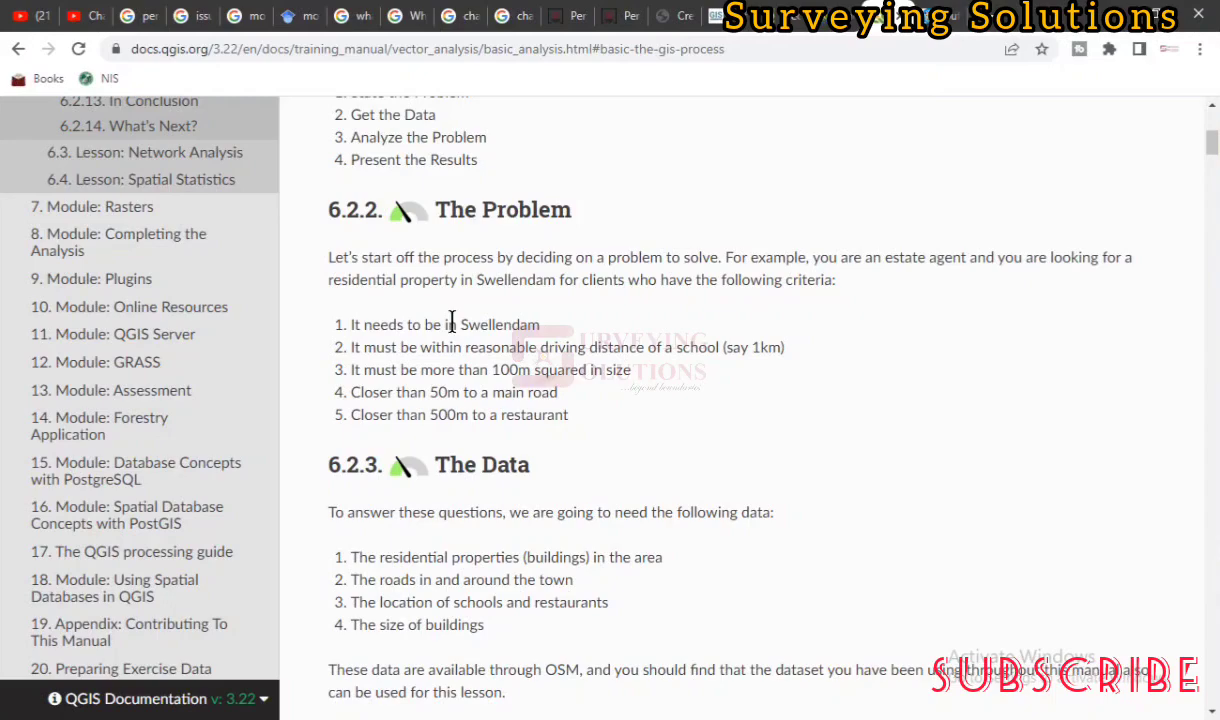
scroll(483, 395, "down", 1)
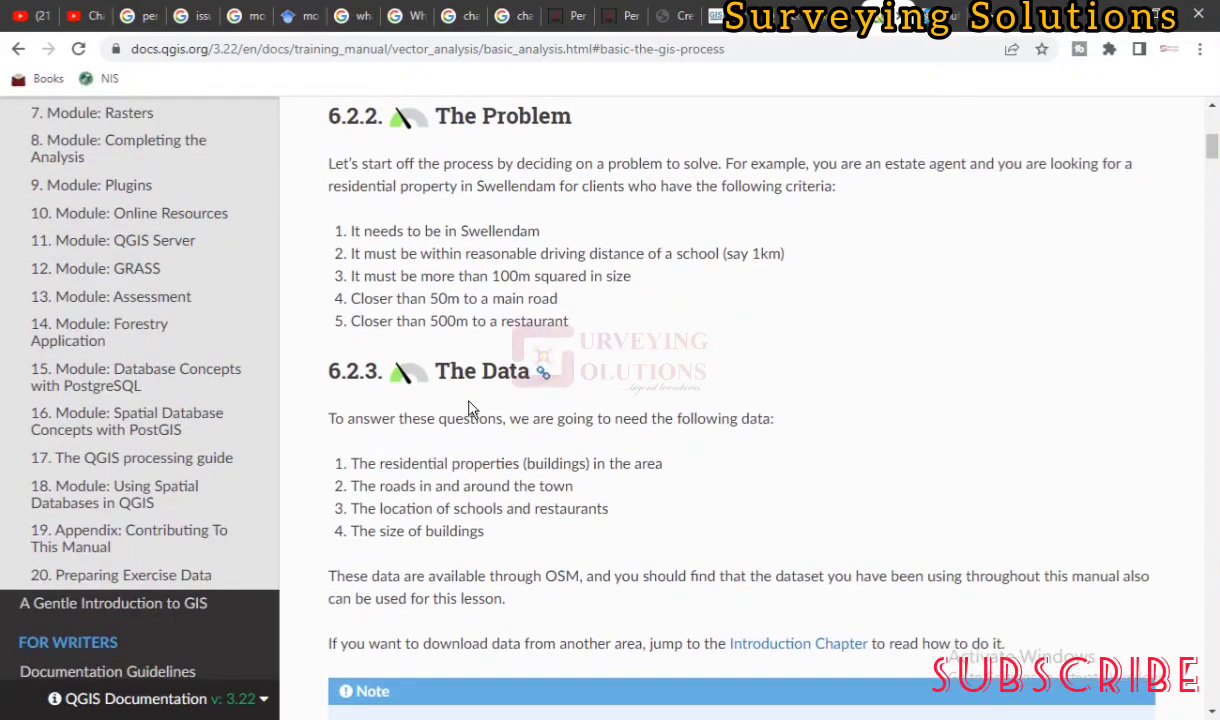
scroll(472, 409, "up", 4)
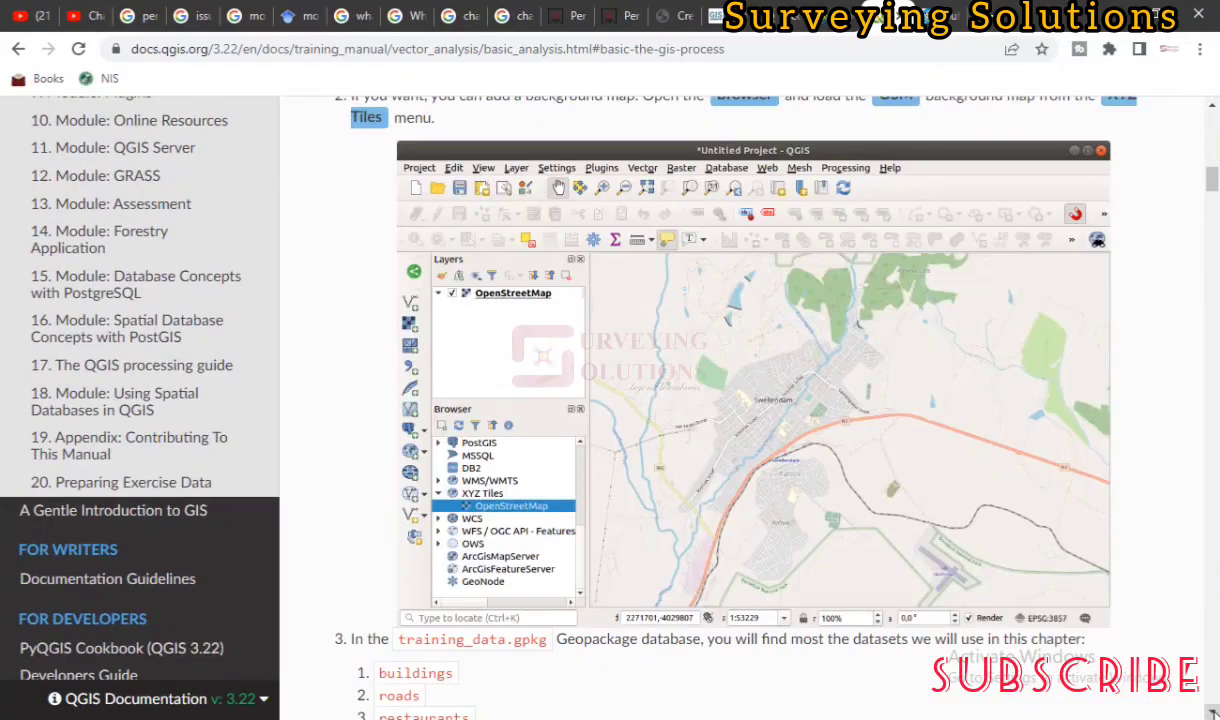
scroll(1212, 712, "down", 1)
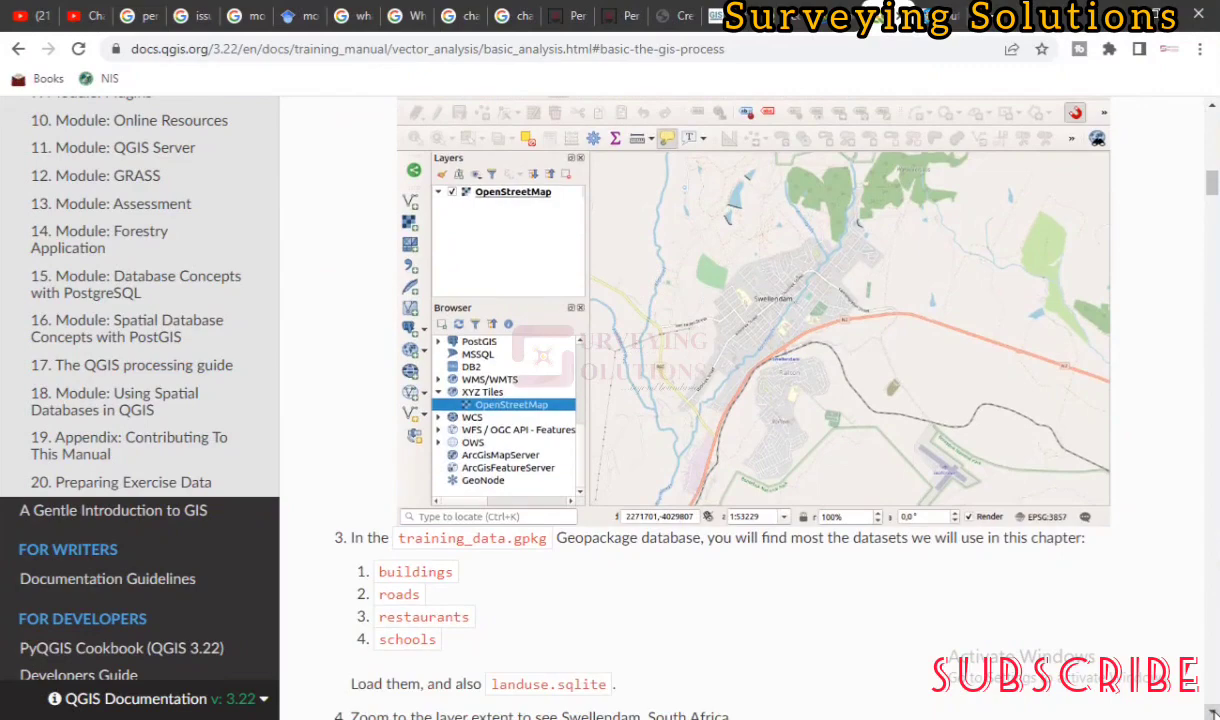
scroll(1212, 712, "down", 5)
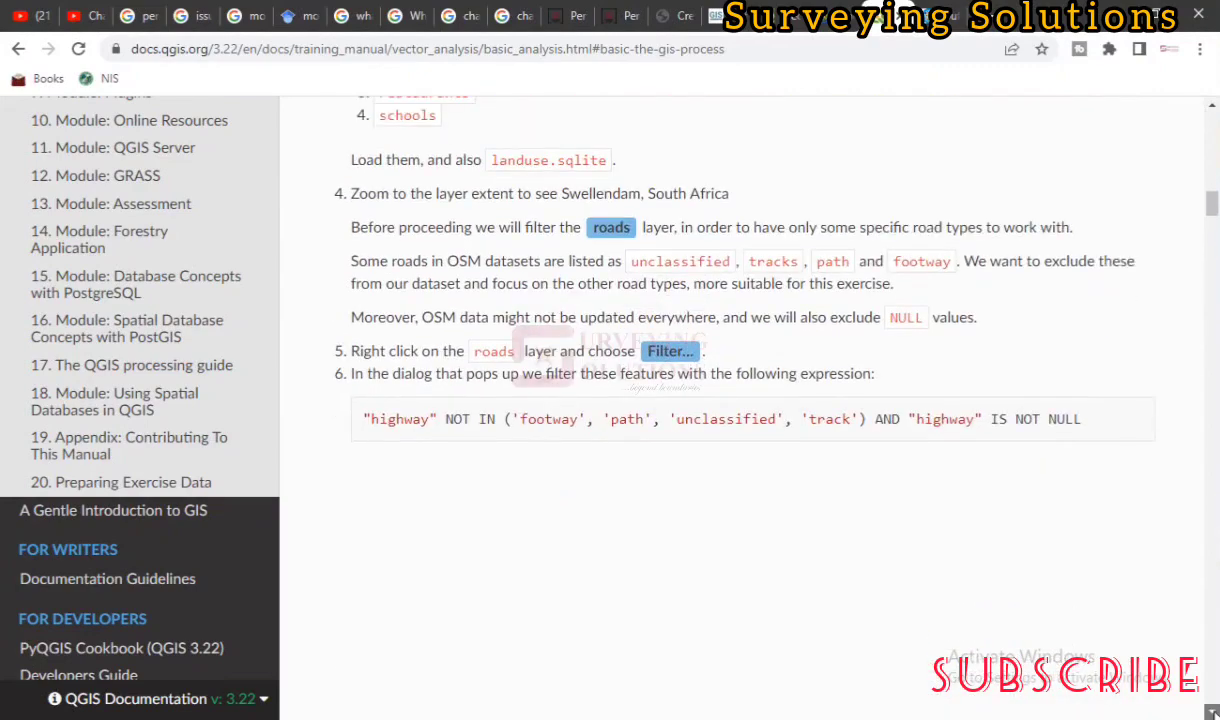
scroll(740, 400, "down", 5)
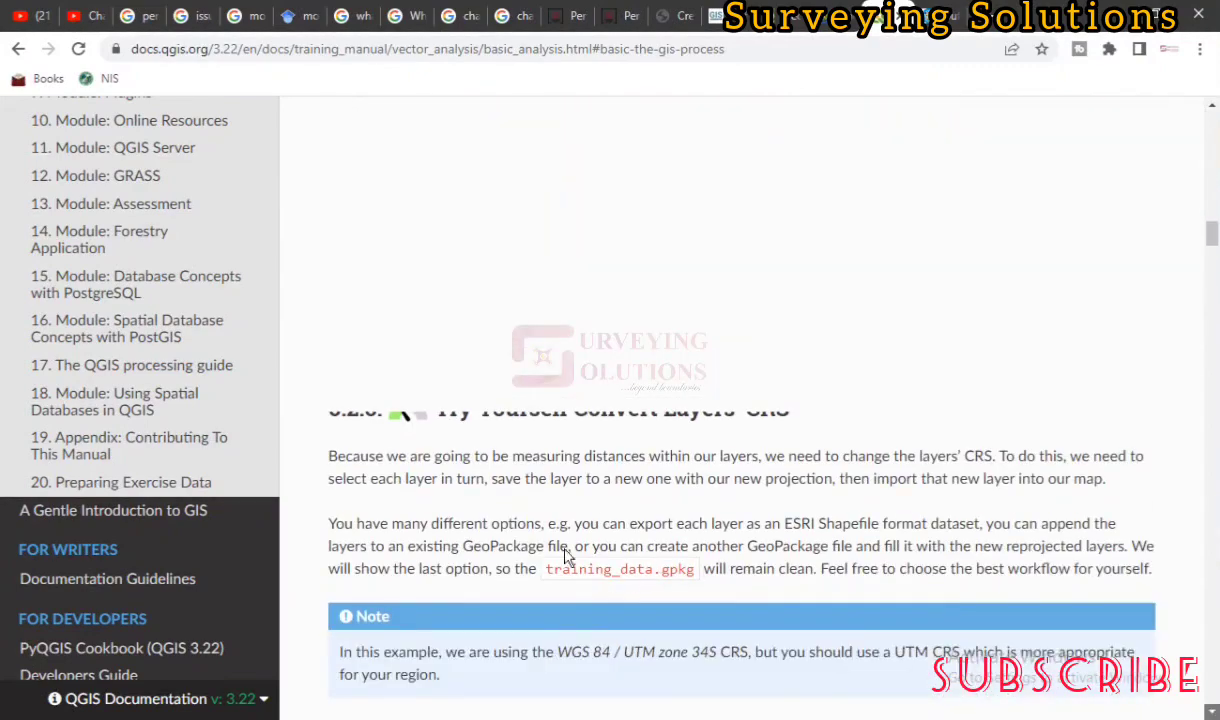
scroll(591, 368, "up", 9)
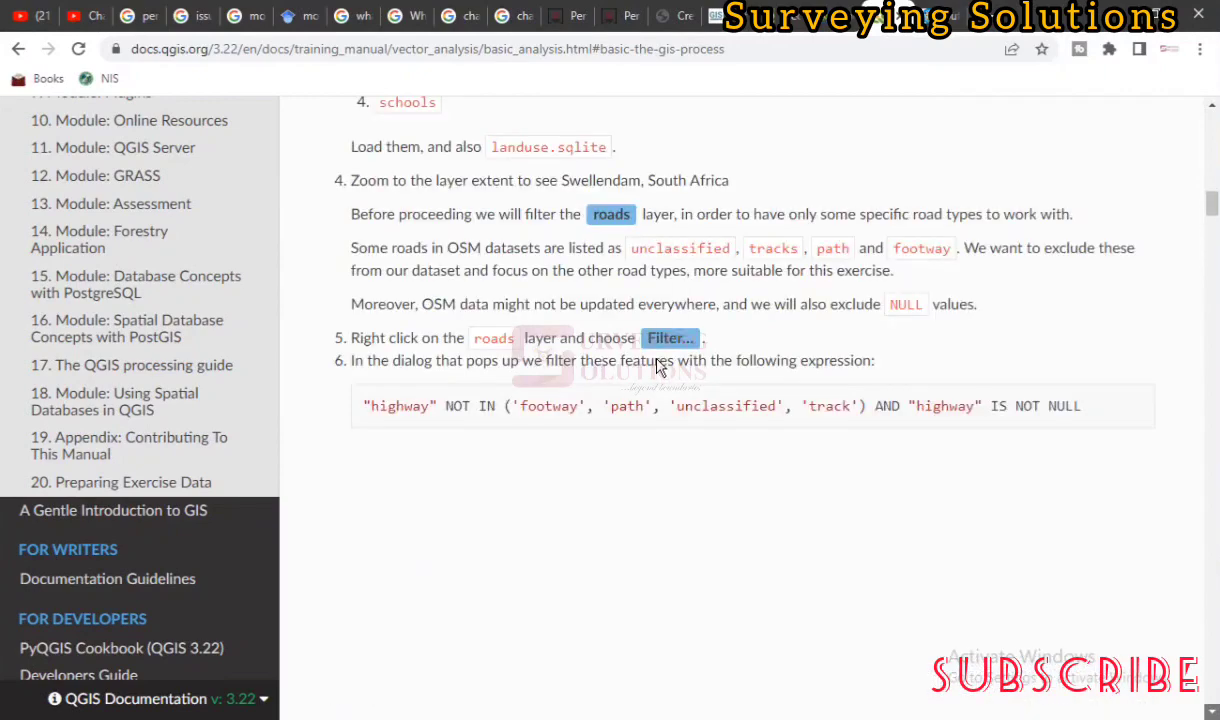
scroll(658, 368, "up", 3)
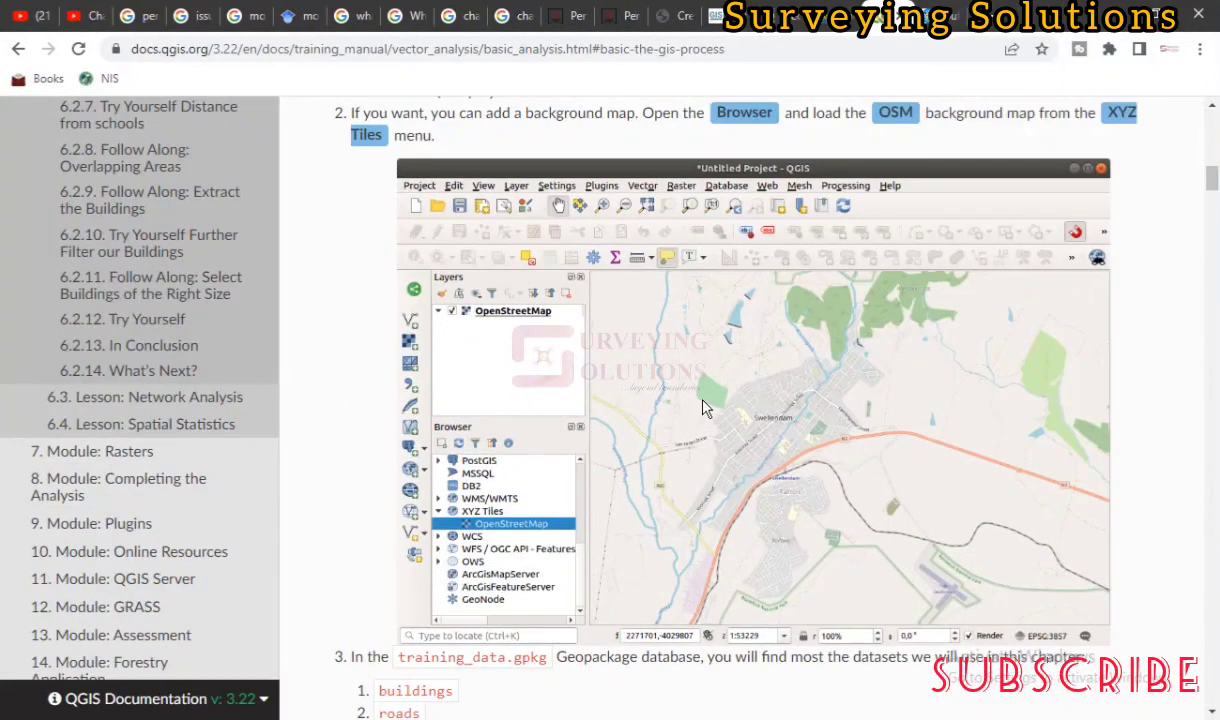
scroll(669, 380, "up", 3)
key("alt+Tab")
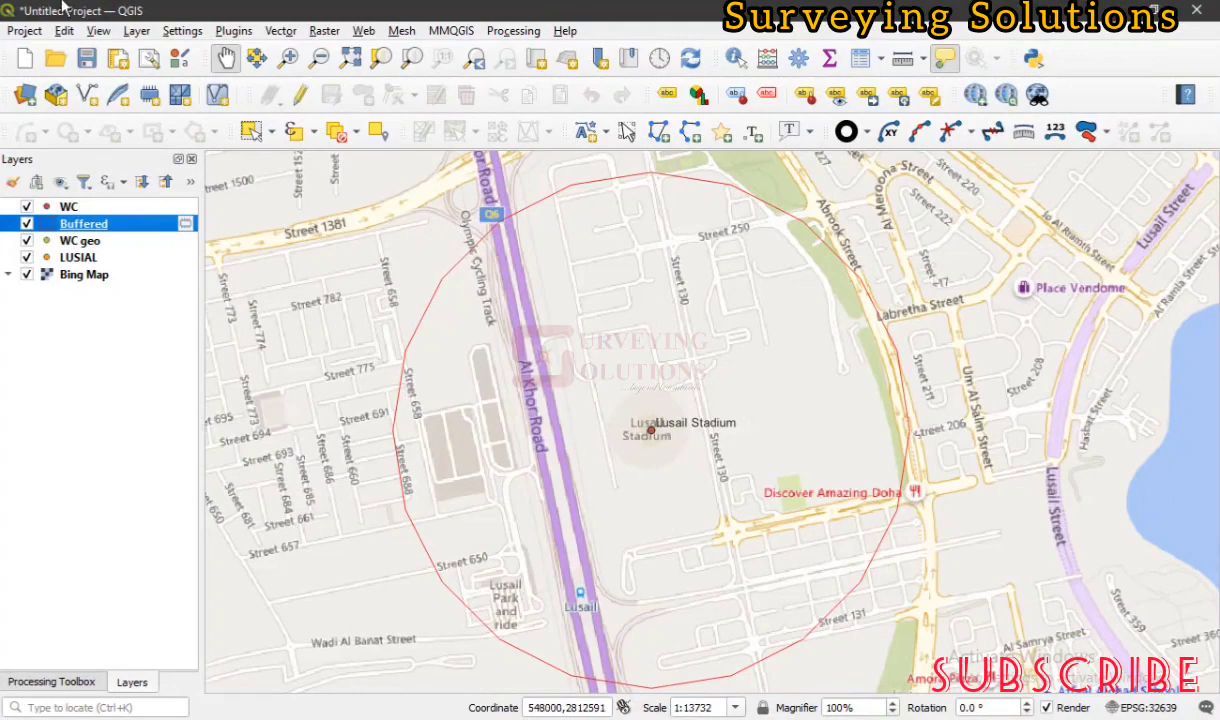
- Show the Vector > Geoprocessing Tools submenu
left_click(278, 33)
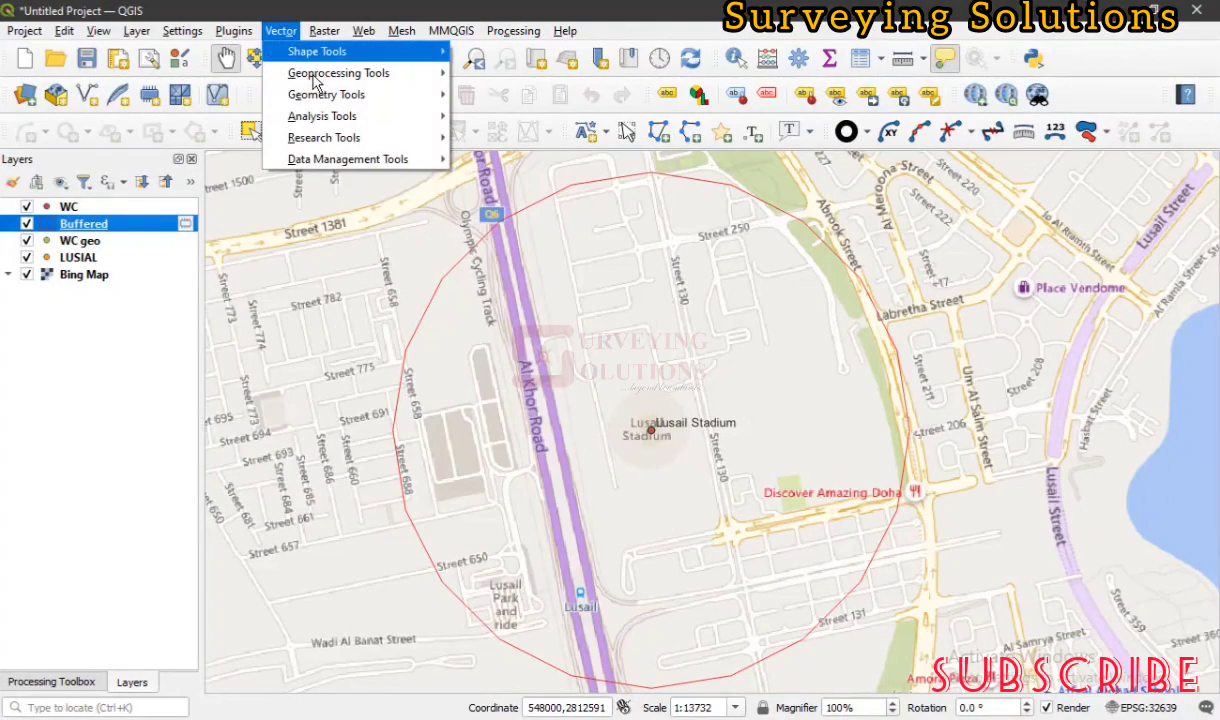
mouse_move(378, 77)
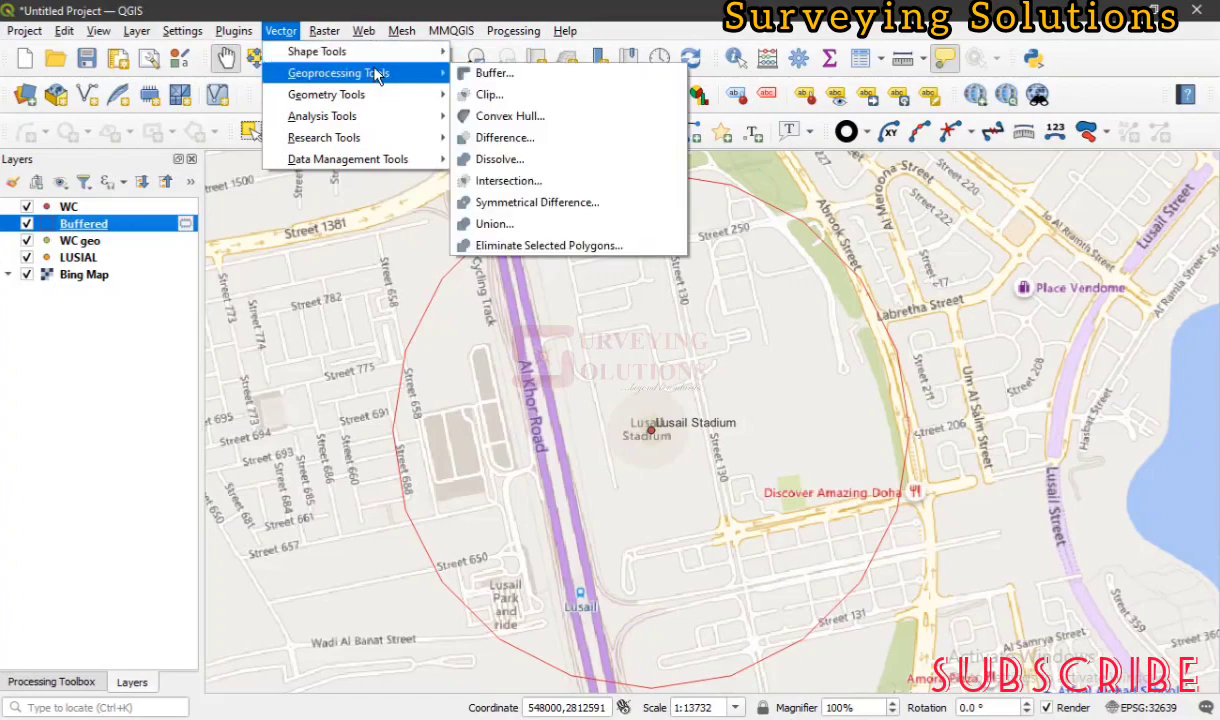